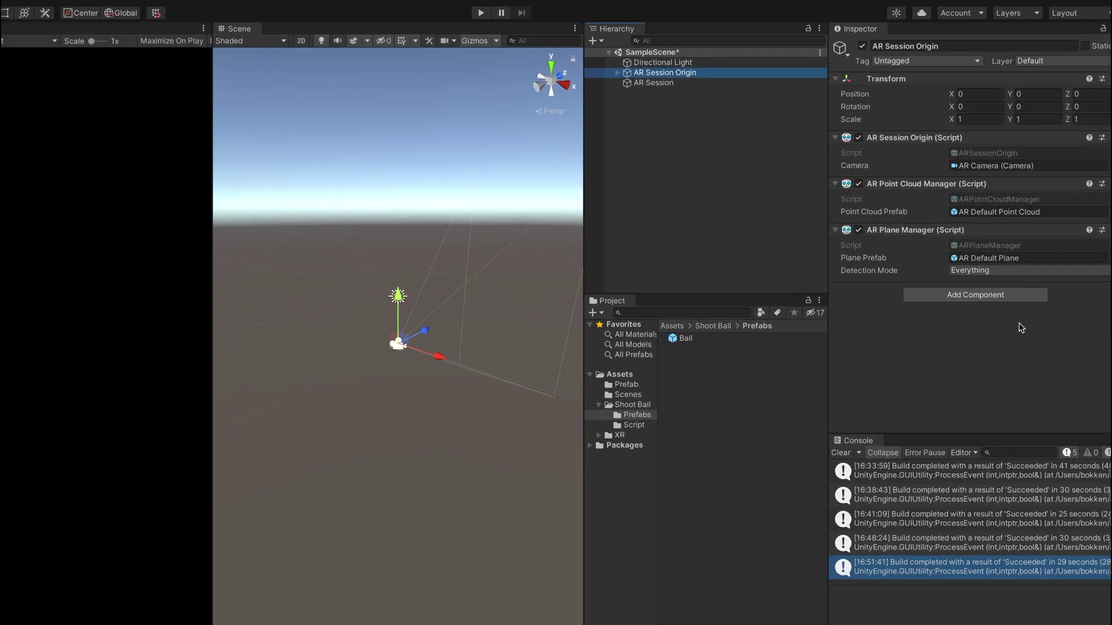
Step: Add an AR Raycast Manager component to AR Session Origin by searching 'rayc'
{"action": "left_click", "coordinate": [984, 295]}
{"action": "type", "text": "ray"}
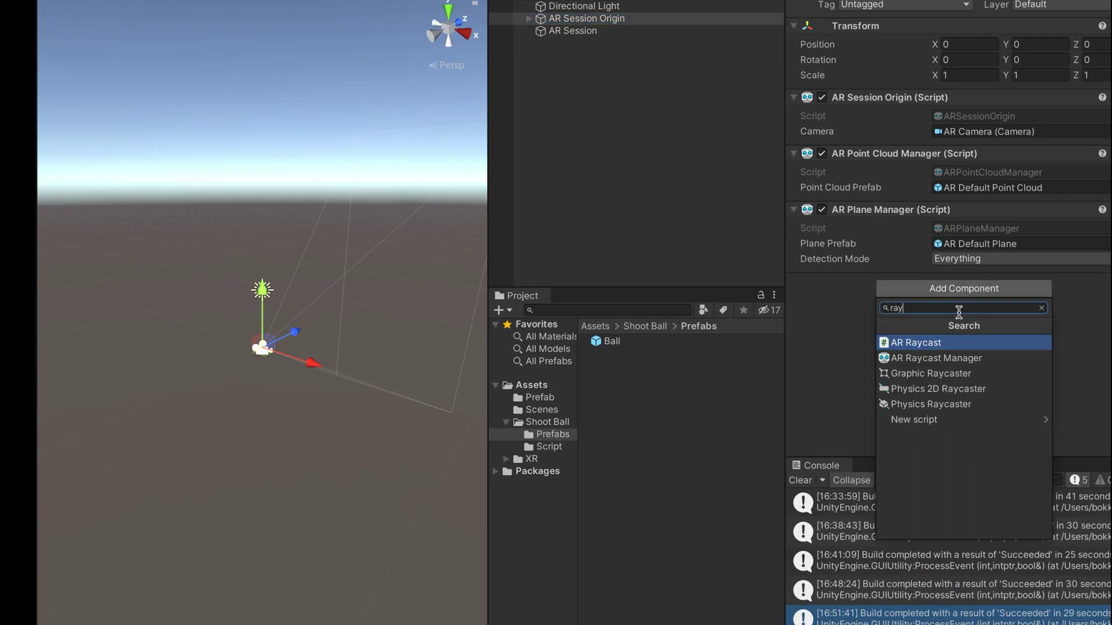
{"action": "type", "text": "c"}
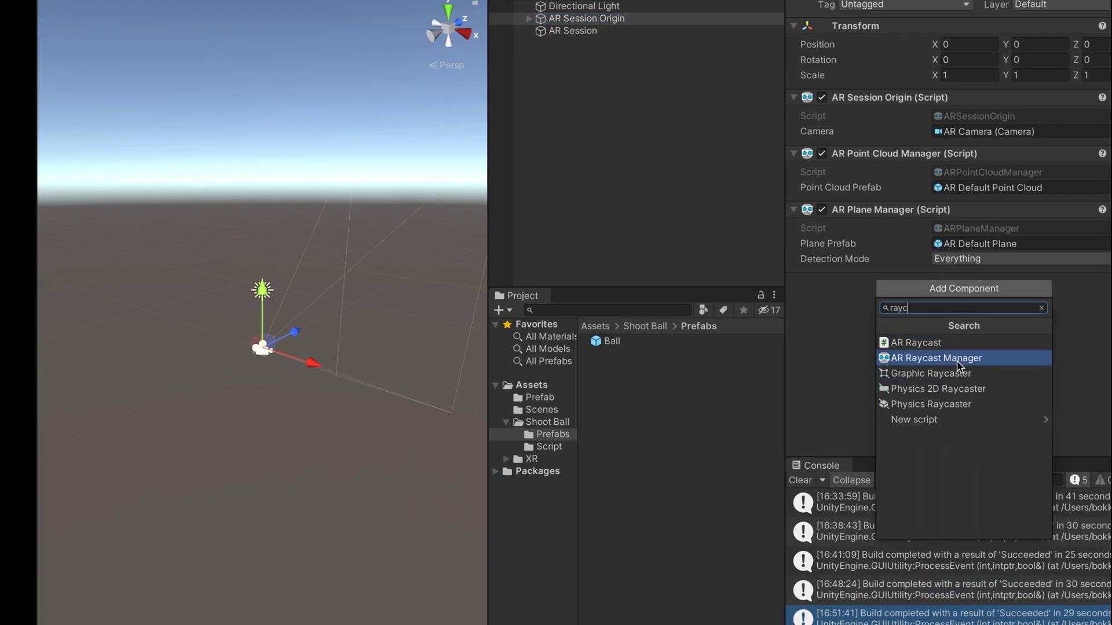
{"action": "left_click", "coordinate": [958, 365]}
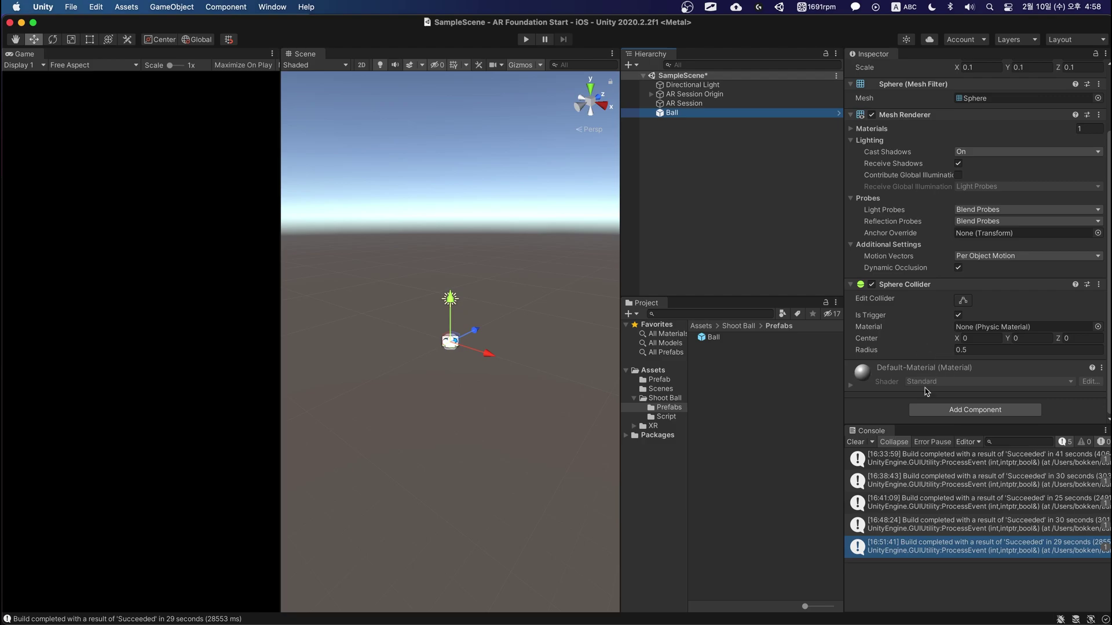
Step: Scroll through the Inspector to review the Ball and AR Session Origin settings
{"action": "scroll", "coordinate": [955, 370], "scroll_direction": "up", "scroll_amount": 3}
{"action": "scroll", "coordinate": [1008, 394], "scroll_direction": "down", "scroll_amount": 3}
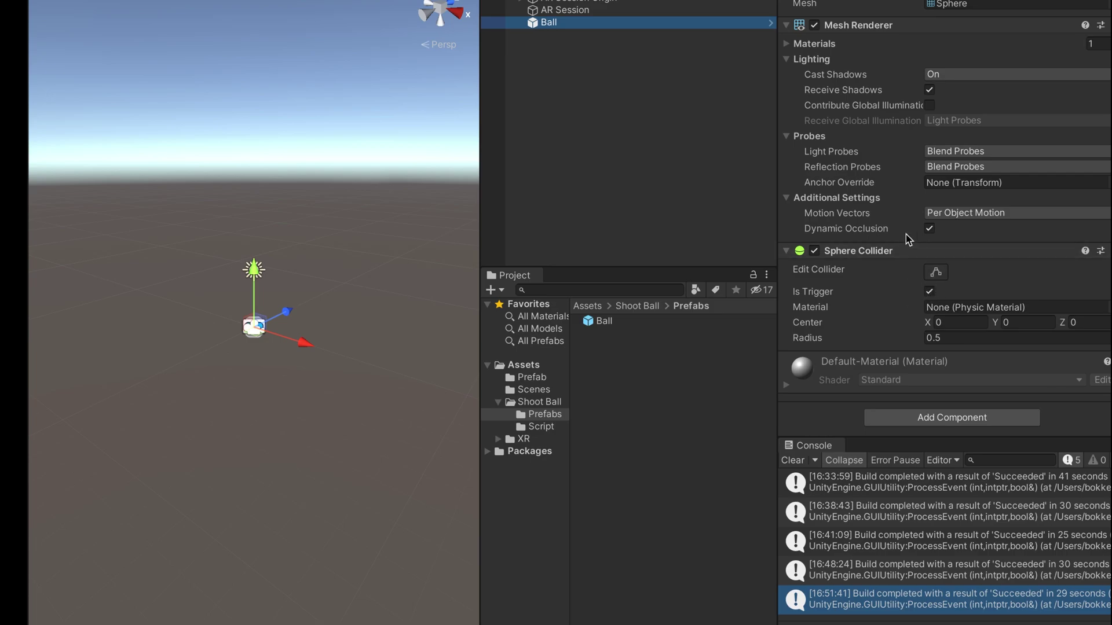
{"action": "scroll", "coordinate": [975, 104], "scroll_direction": "up", "scroll_amount": 3}
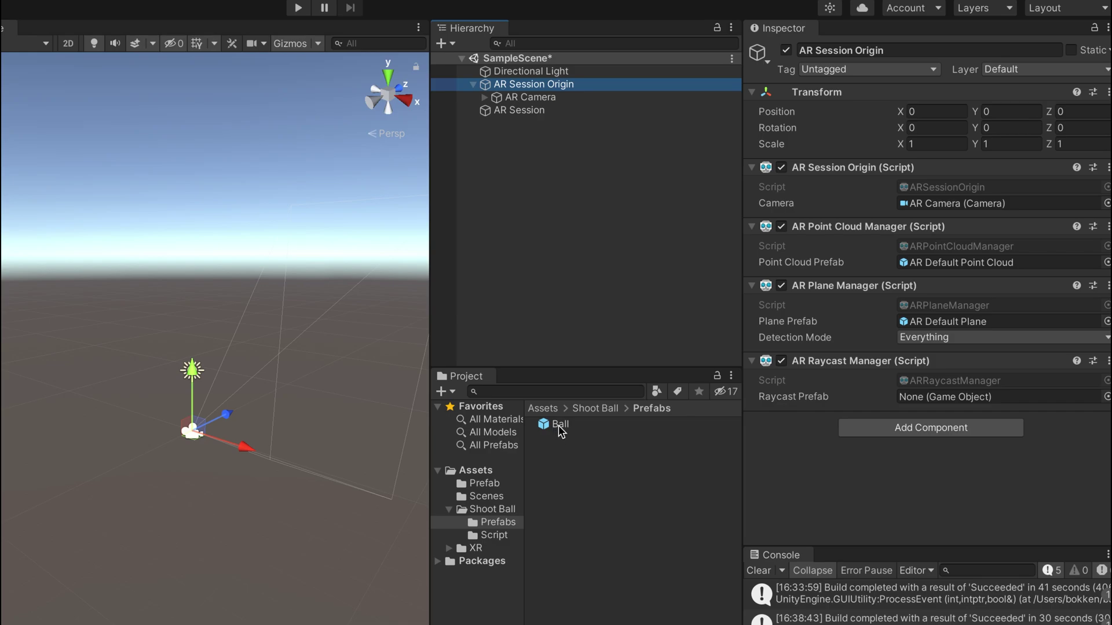
Step: Set Ball as the Raycast Prefab and create a C# script named SetARBall in the Script folder
{"action": "left_click_drag", "start_coordinate": [557, 433], "coordinate": [933, 405]}
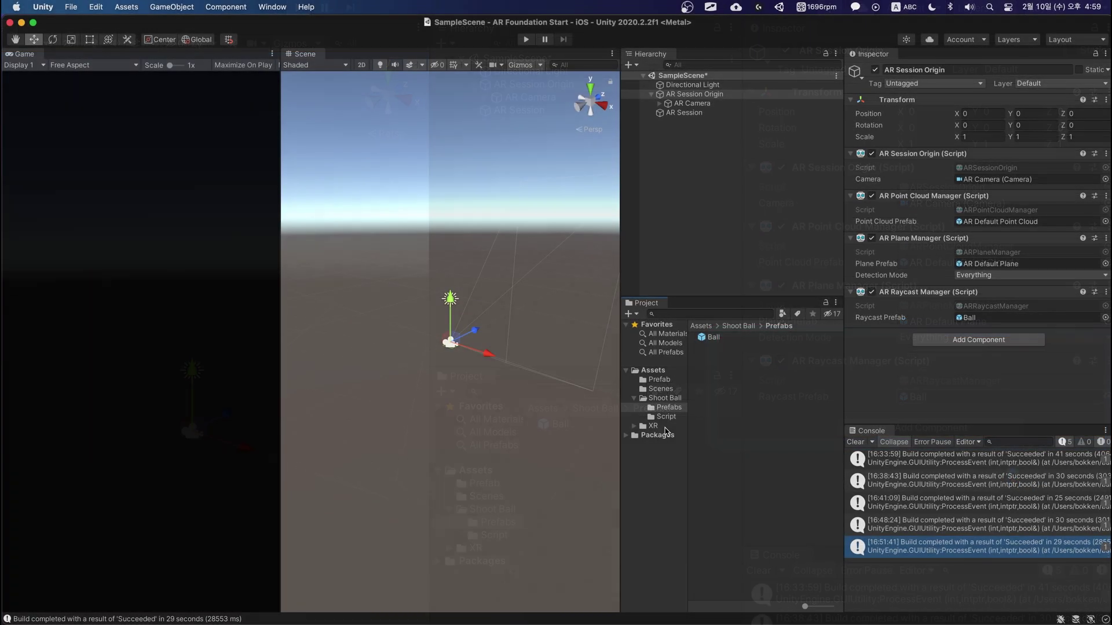
{"action": "left_click", "coordinate": [666, 416]}
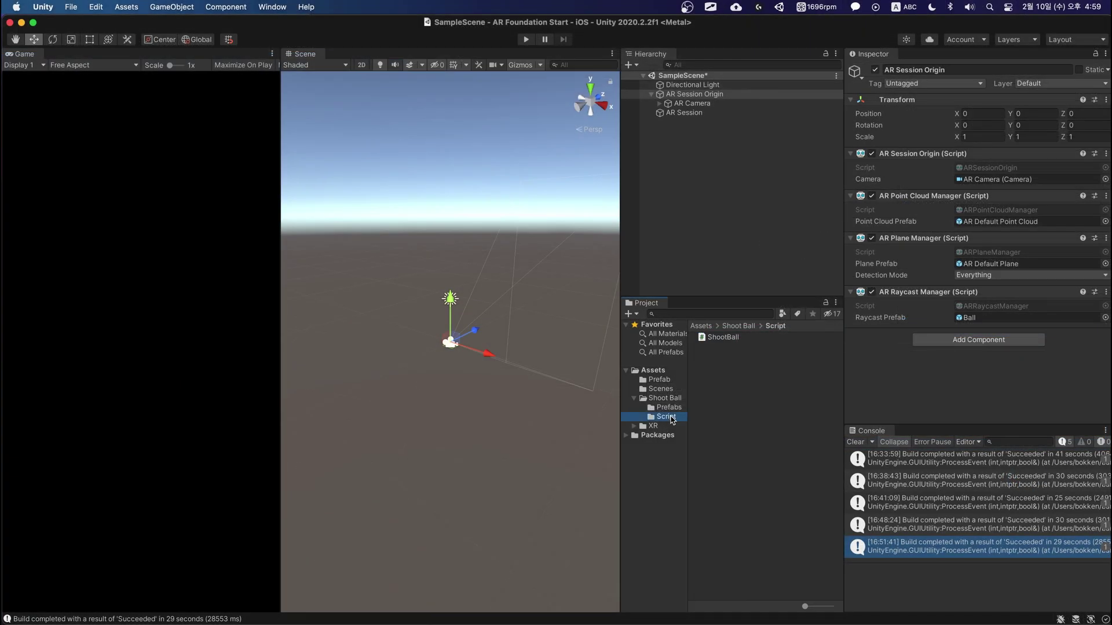
{"action": "left_click", "coordinate": [738, 365]}
{"action": "right_click", "coordinate": [760, 381]}
{"action": "type", "text": "SetART"}
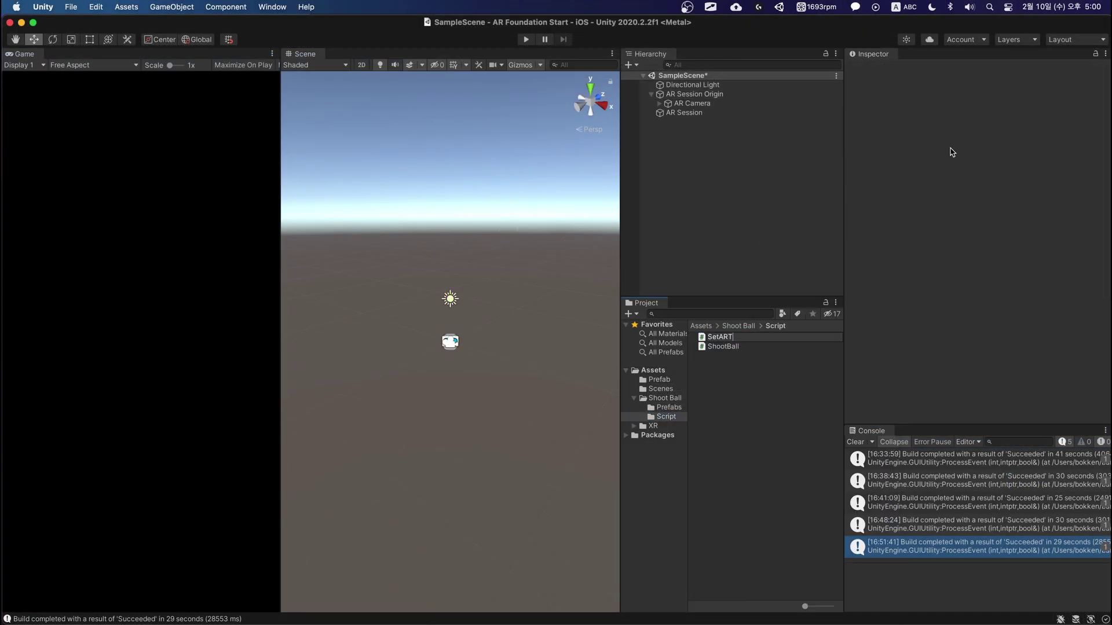
{"action": "key", "text": "BackSpace"}
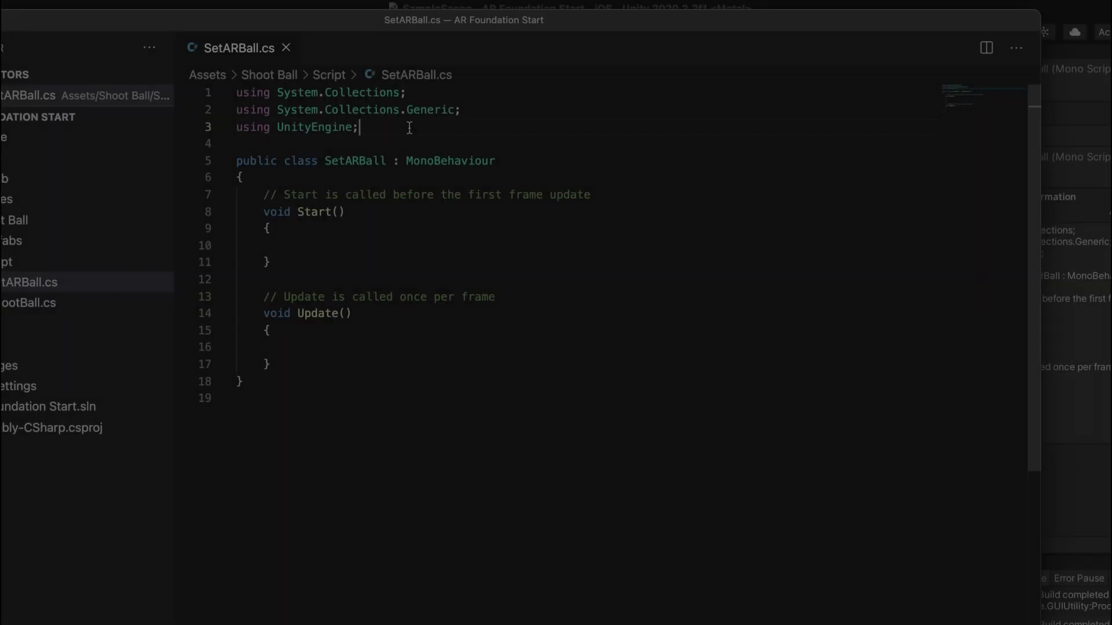
Step: Paste the ARFoundation and ARSubsystems using lines plus the ARRaycastManager and List<ARRaycastHit> fields
{"action": "key", "text": "Return"}
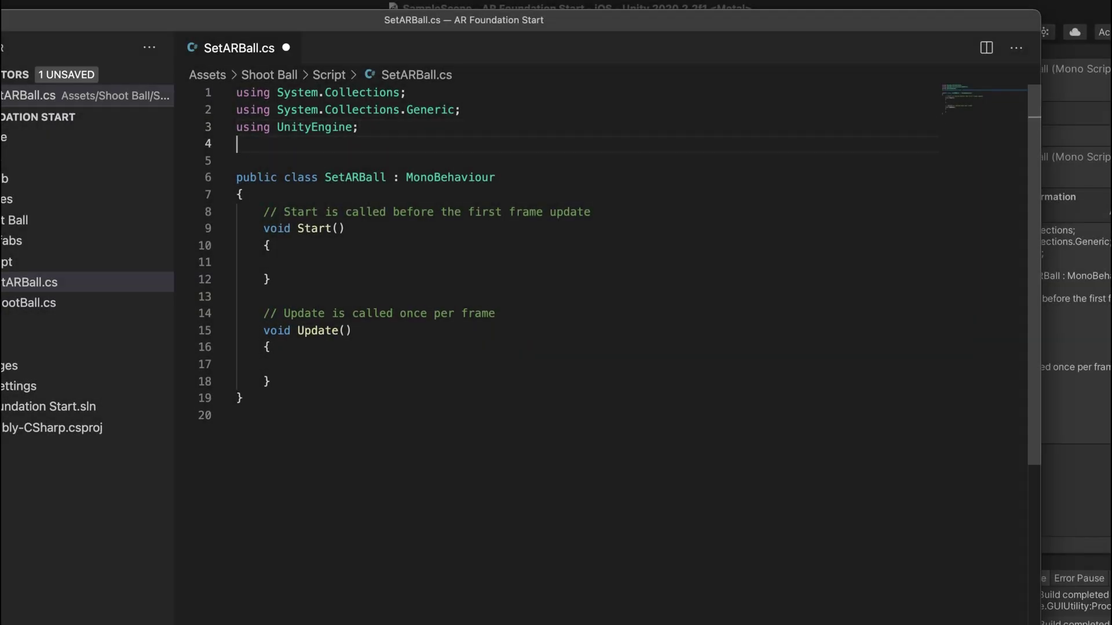
{"action": "type", "text": "using UnityEngine.XR.ARFoundation; using UnityEngine.XR.ARSubsystems;"}
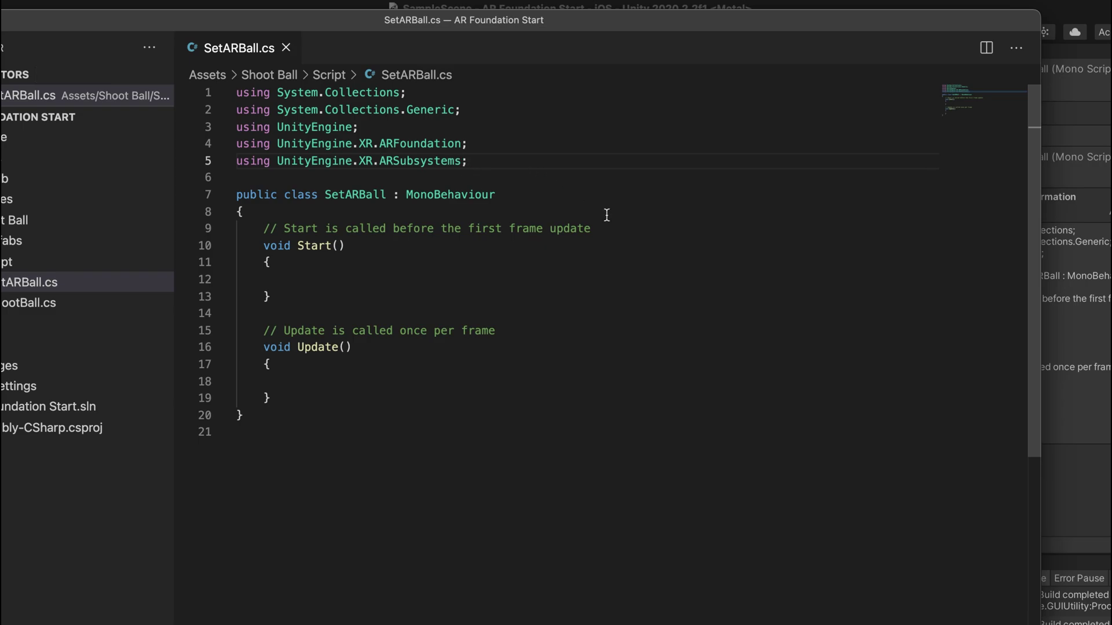
{"action": "left_click", "coordinate": [425, 213]}
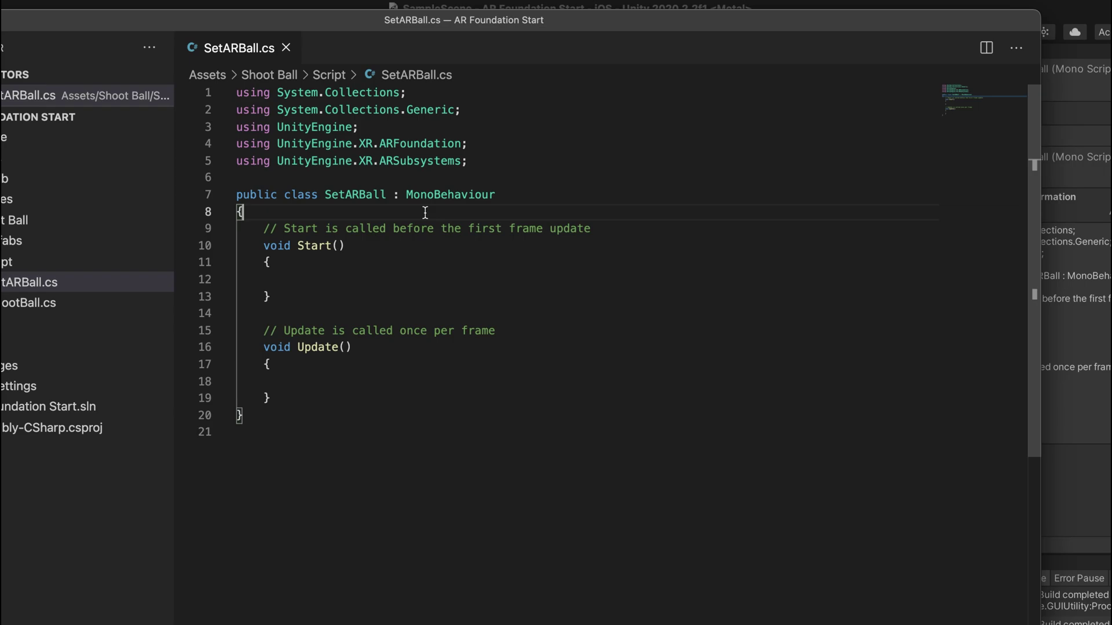
{"action": "key", "text": "Return"}
{"action": "type", "text": "public ARRaycastManager m_RaycastManager;     static List<ARRaycastHit> s_Hits = new List<ARRaycastHit>();"}
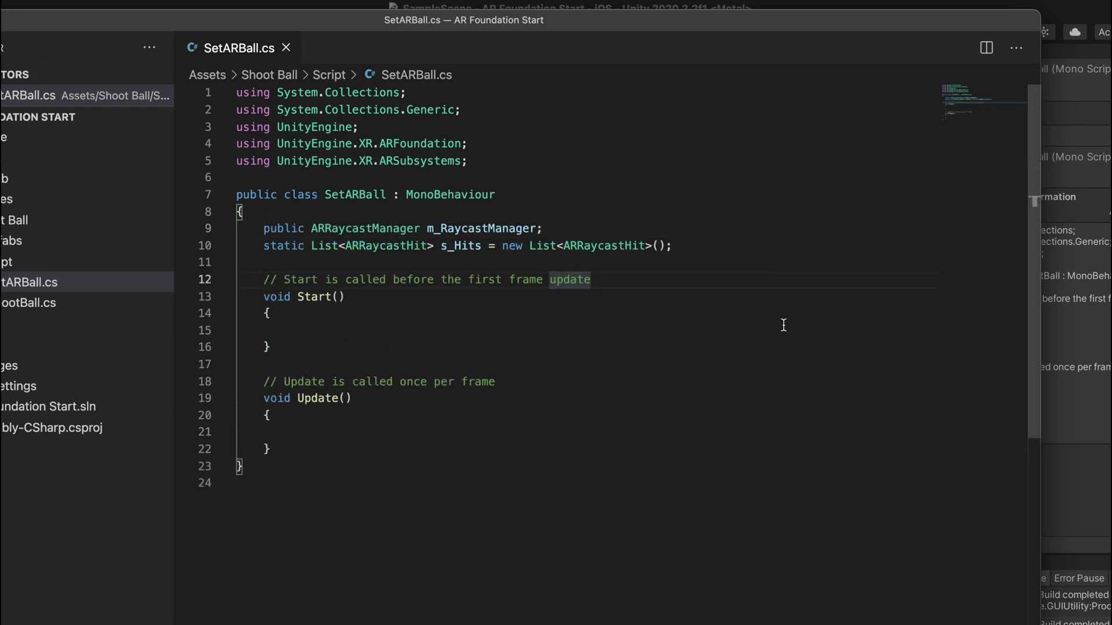
{"action": "left_click", "coordinate": [785, 326]}
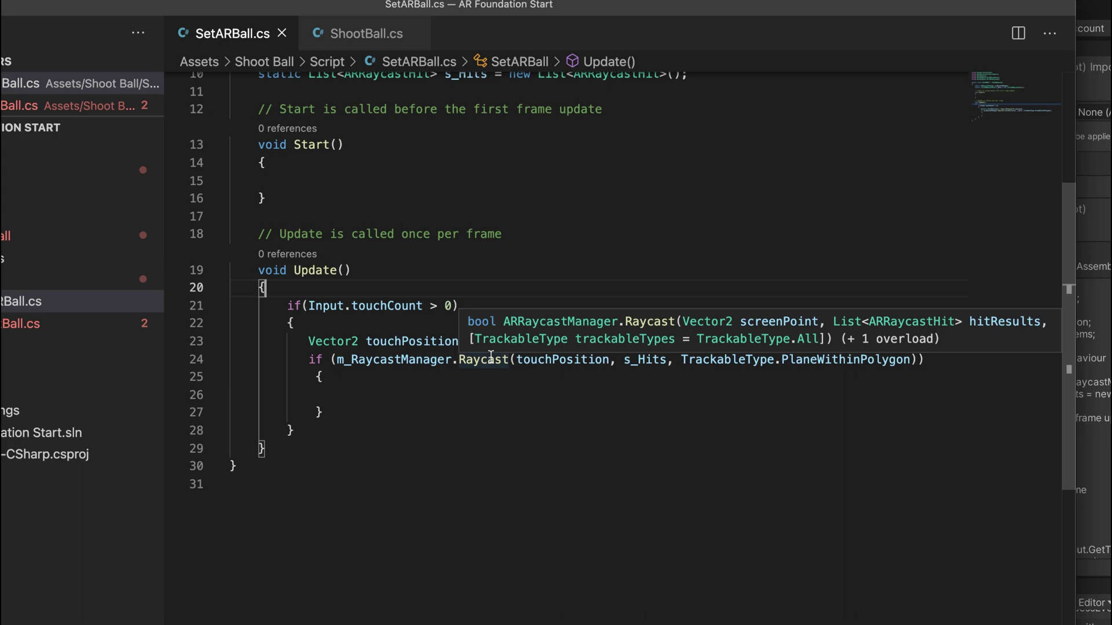
{"action": "left_click", "coordinate": [823, 394]}
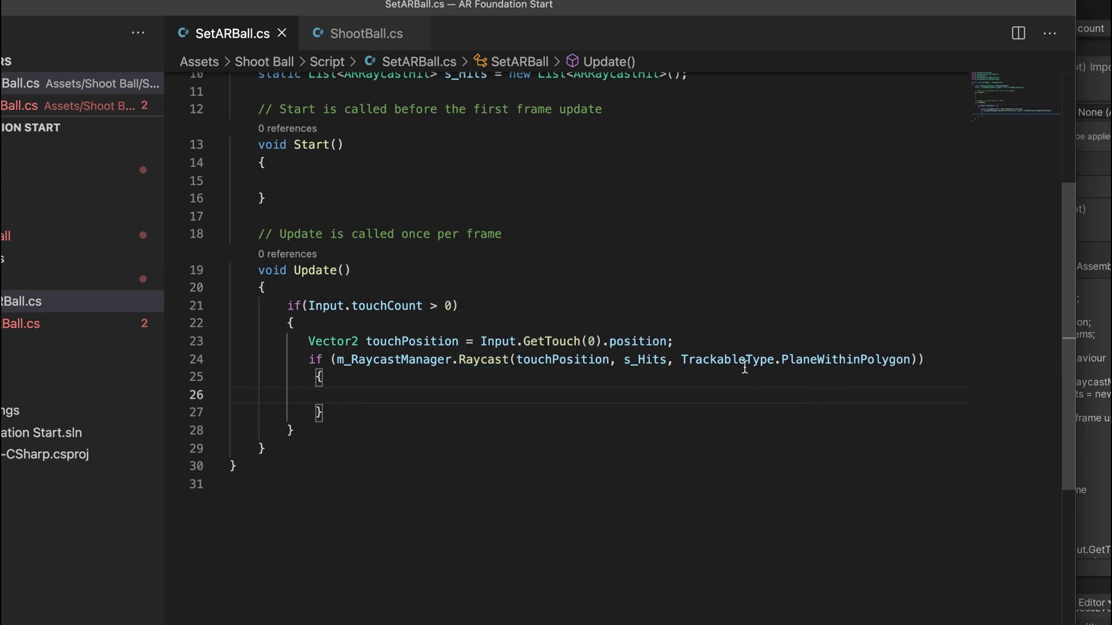
{"action": "double_click", "coordinate": [815, 360]}
{"action": "type", "text": "."}
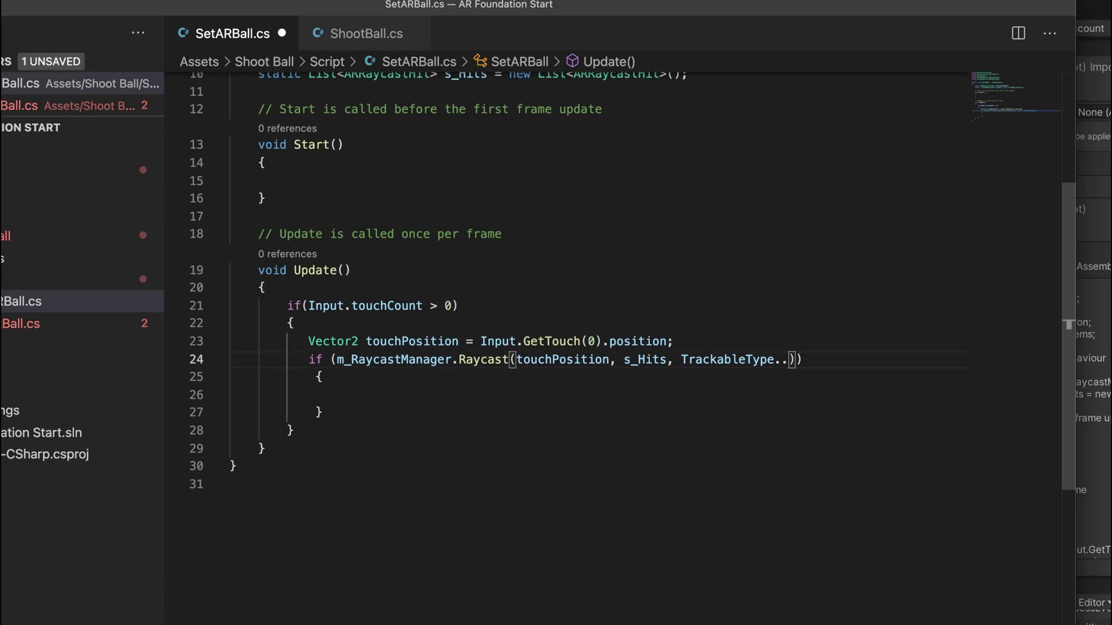
{"action": "key", "text": "BackSpace"}
{"action": "key", "text": "ctrl+space"}
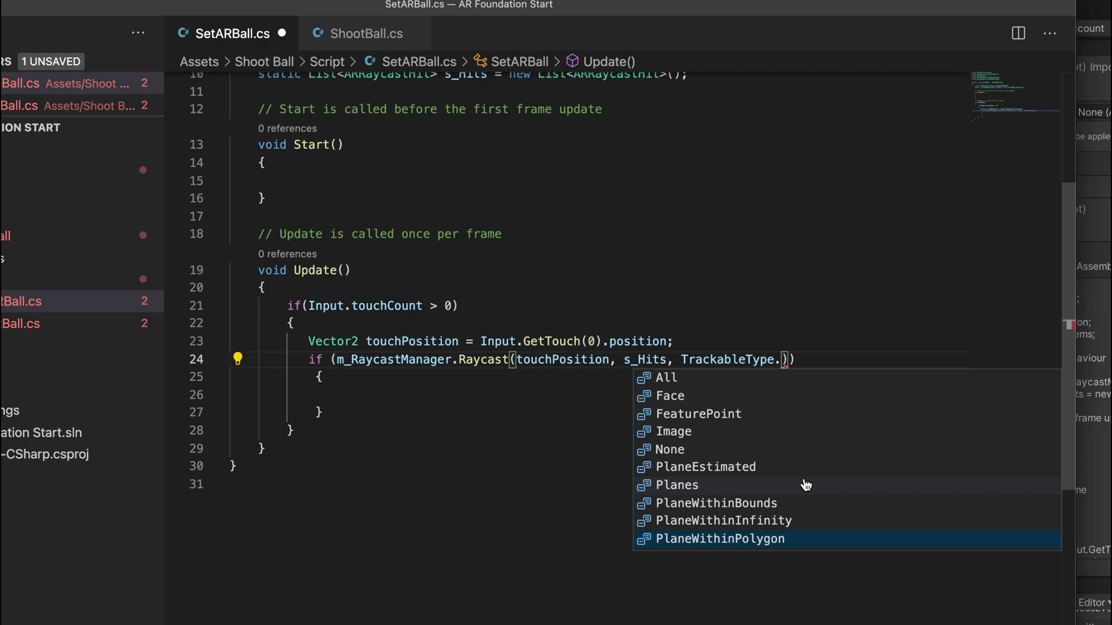
{"action": "left_click", "coordinate": [752, 542]}
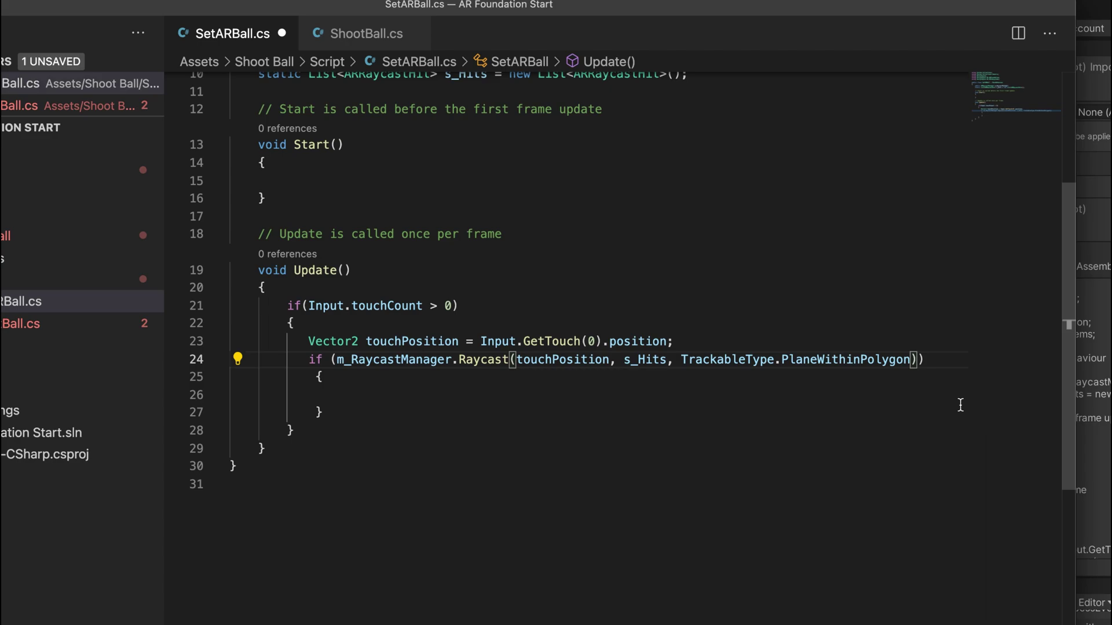
Step: Add 'var hitPose = s_Hits[0].pose;' and an Instantiate of the raycast prefab at that pose, then save
{"action": "left_click", "coordinate": [960, 405]}
{"action": "type", "text": "var hitPose = s_Hits[0].pose;"}
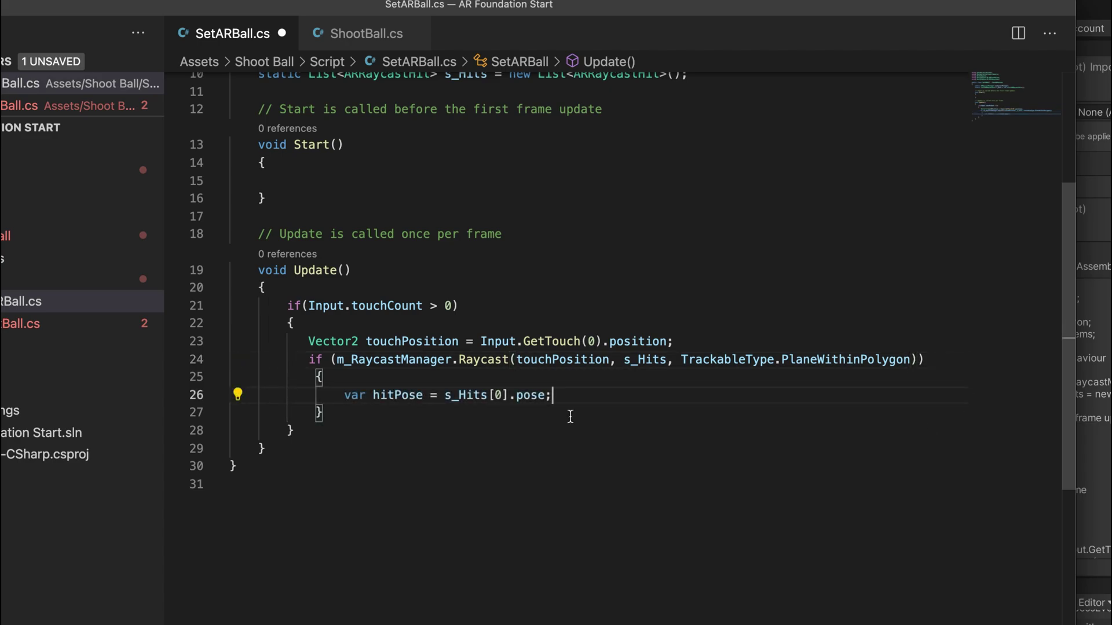
{"action": "key", "text": "Return"}
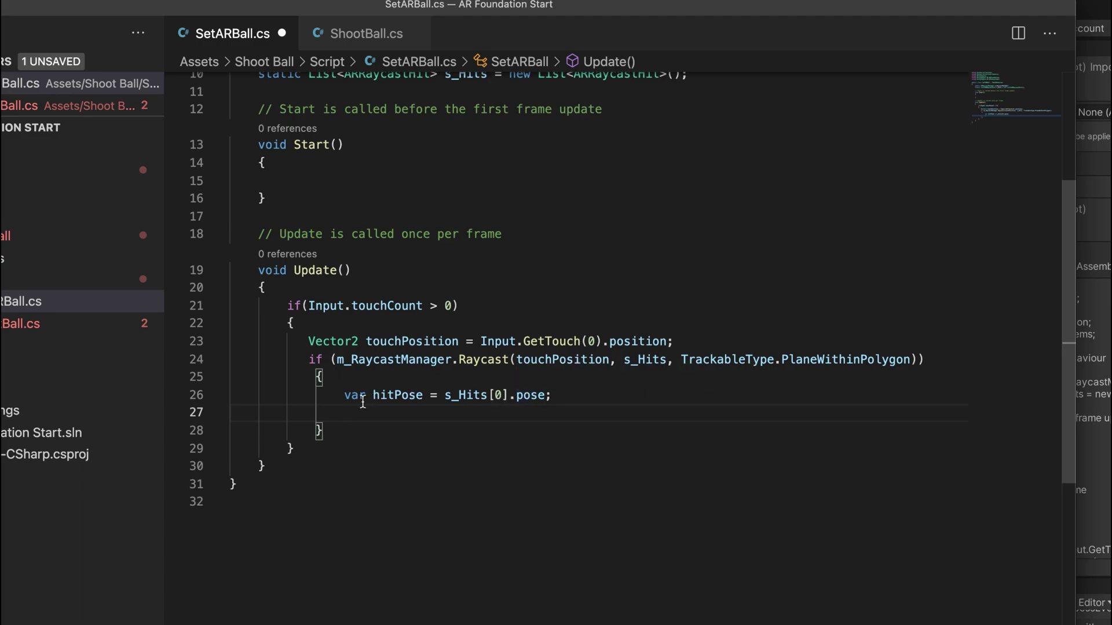
{"action": "key", "text": "Tab"}
{"action": "key", "text": "ctrl+s"}
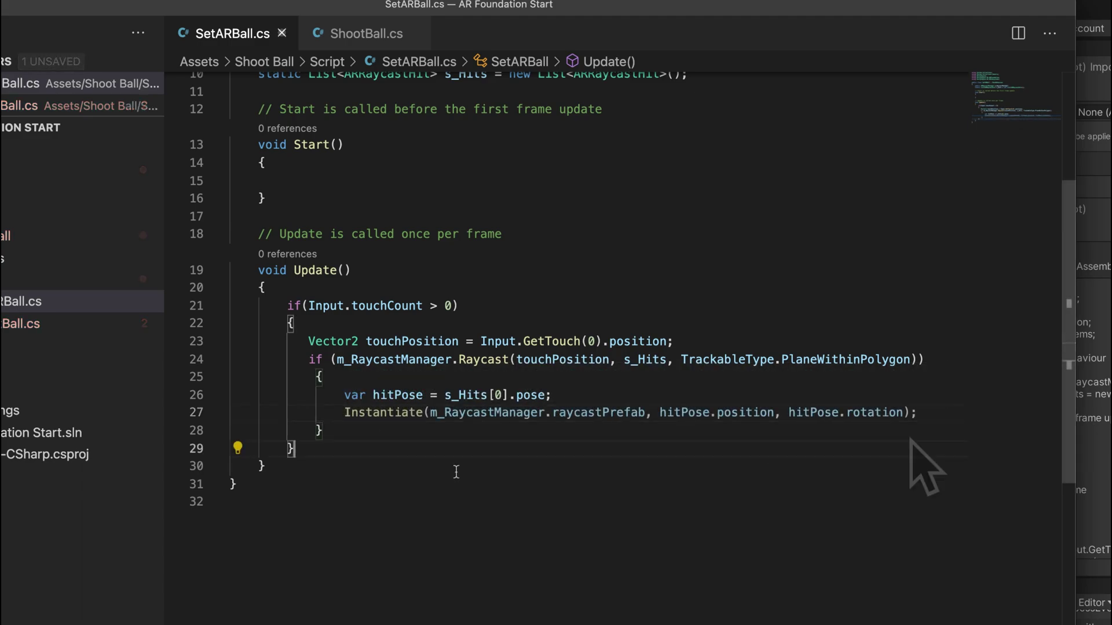
{"action": "left_click", "coordinate": [921, 466]}
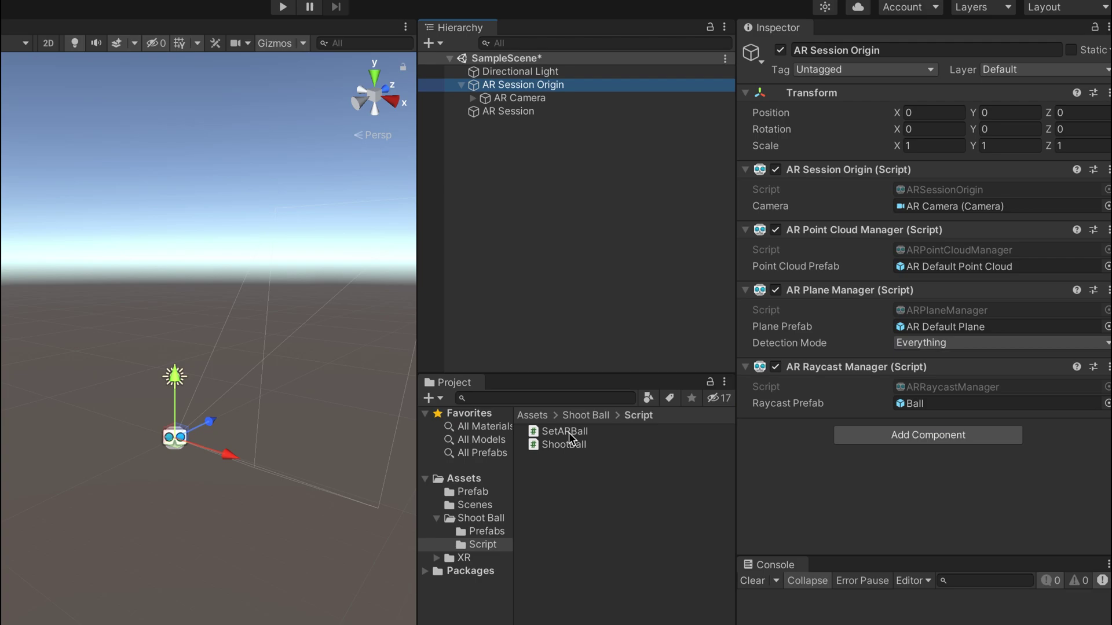
Step: Attach SetARBall to AR Session Origin and set its Raycast Manager field to AR Session Origin
{"action": "left_click_drag", "start_coordinate": [570, 435], "coordinate": [843, 513]}
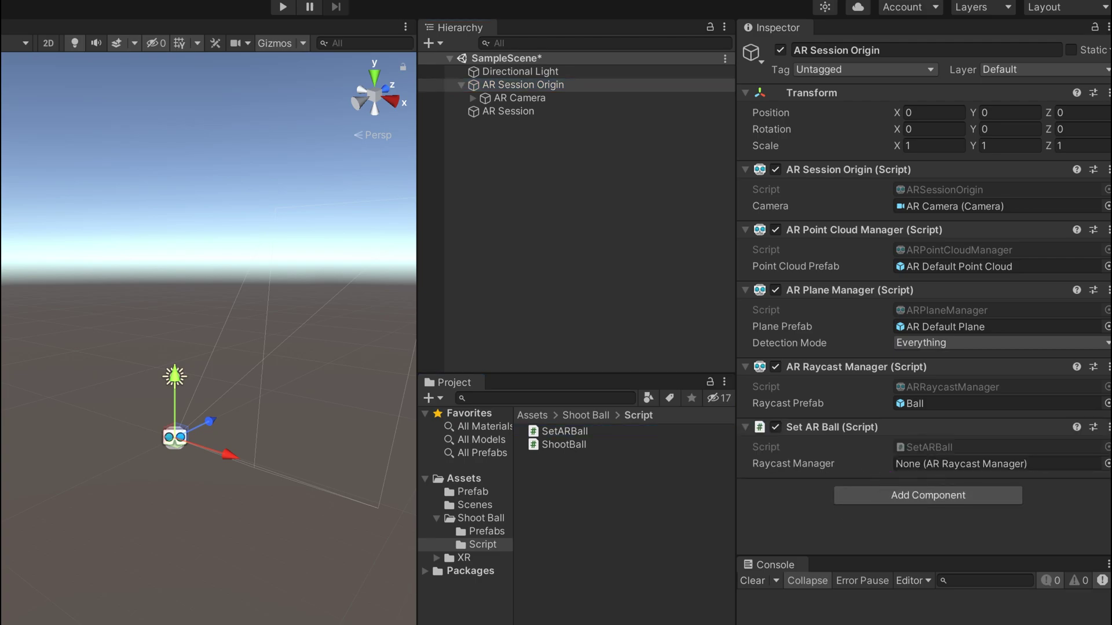
{"action": "left_click_drag", "start_coordinate": [494, 85], "coordinate": [920, 463]}
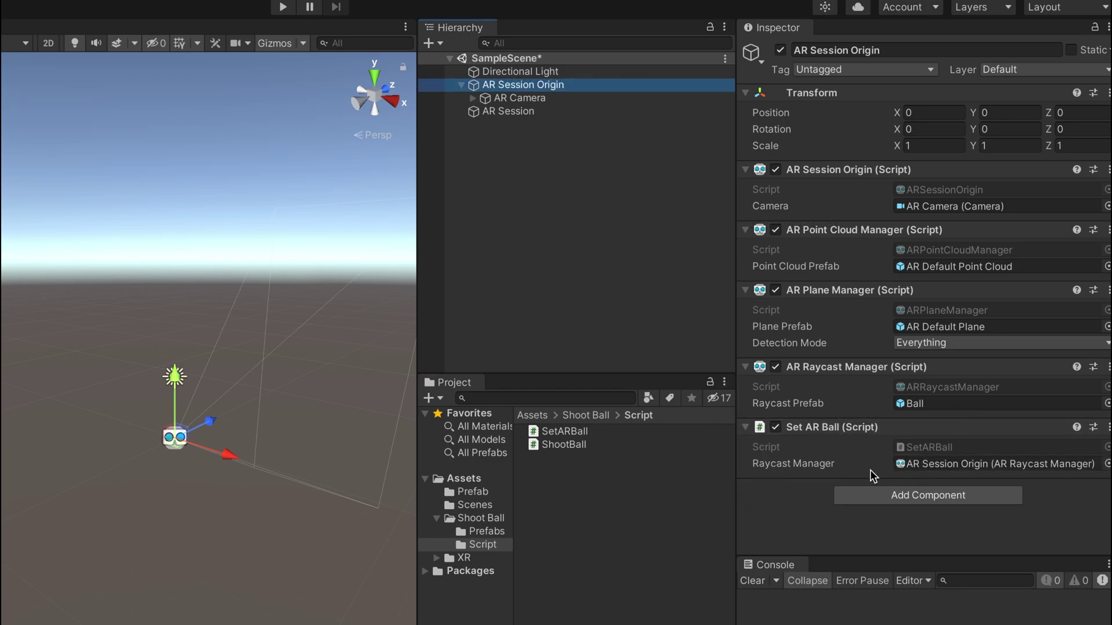